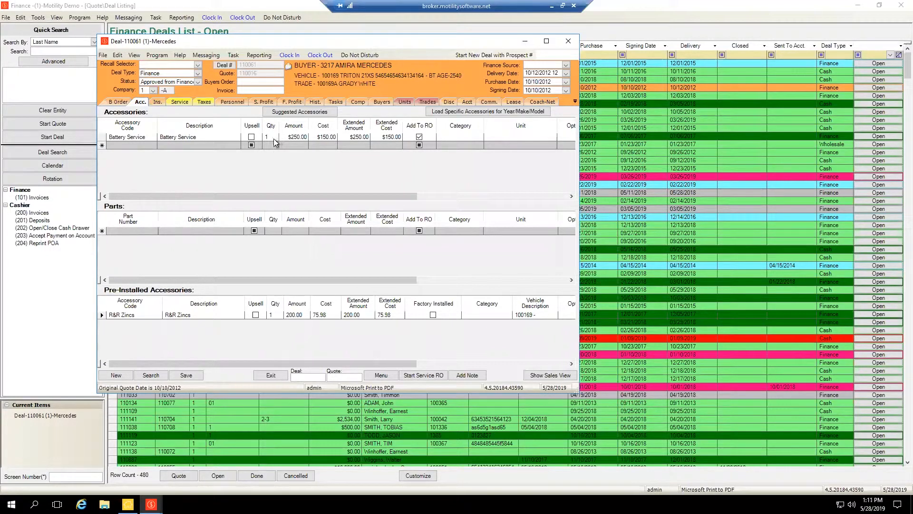
# Step: Replace the Battery Service accessory on the deal with the DUAL MOTOR INSTALLATION canned job
pyautogui.click(153, 138)
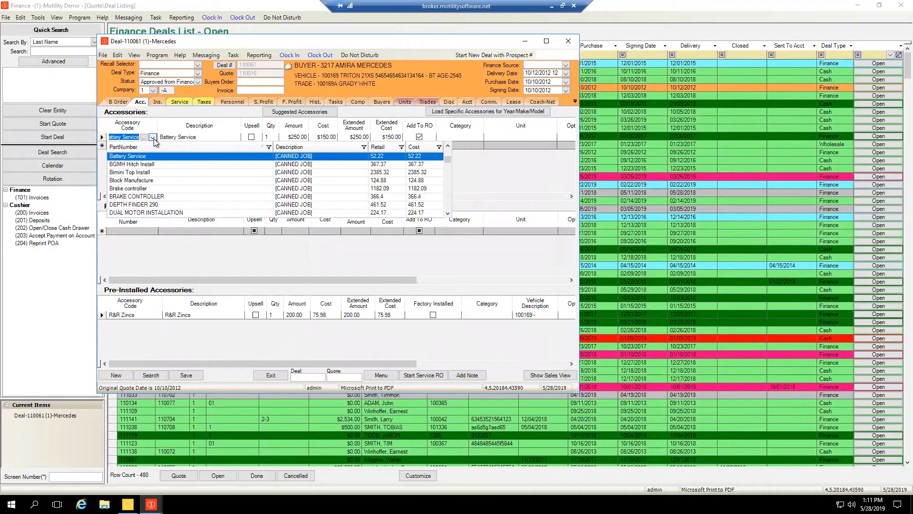
pyautogui.scroll(-3, 269, 162)
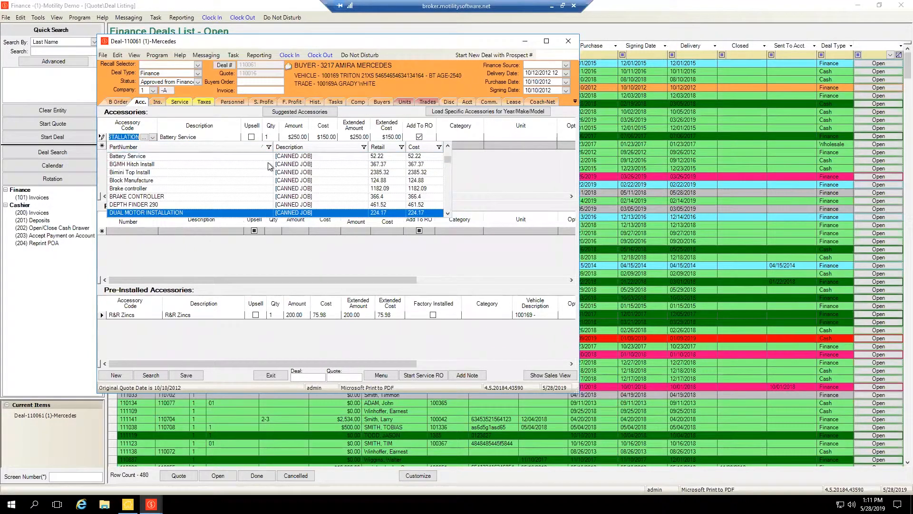
pyautogui.click(457, 219)
pyautogui.click(152, 137)
pyautogui.scroll(-2, 309, 189)
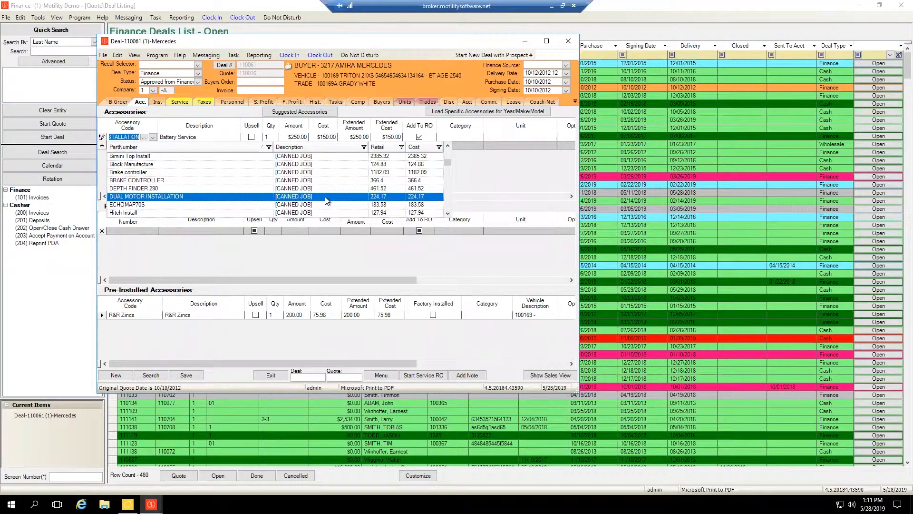
pyautogui.click(148, 196)
pyautogui.press('Tab')
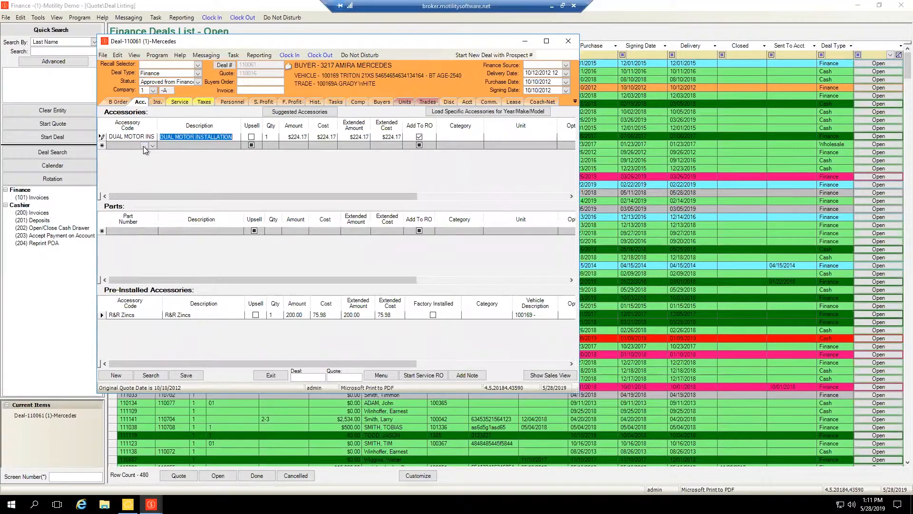
# Step: Add the BRAKE CONTROLLER canned job as a second accessory on the deal
pyautogui.click(152, 145)
pyautogui.click(147, 190)
pyautogui.press('Tab')
pyautogui.press('Tab')
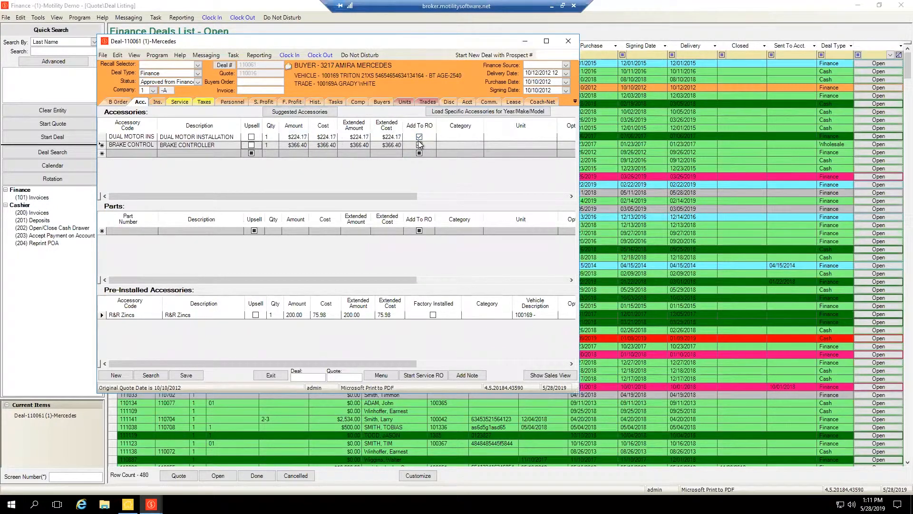
# Step: Add the Block Manufacture canned job as a third accessory and try to start the service RO
pyautogui.click(152, 153)
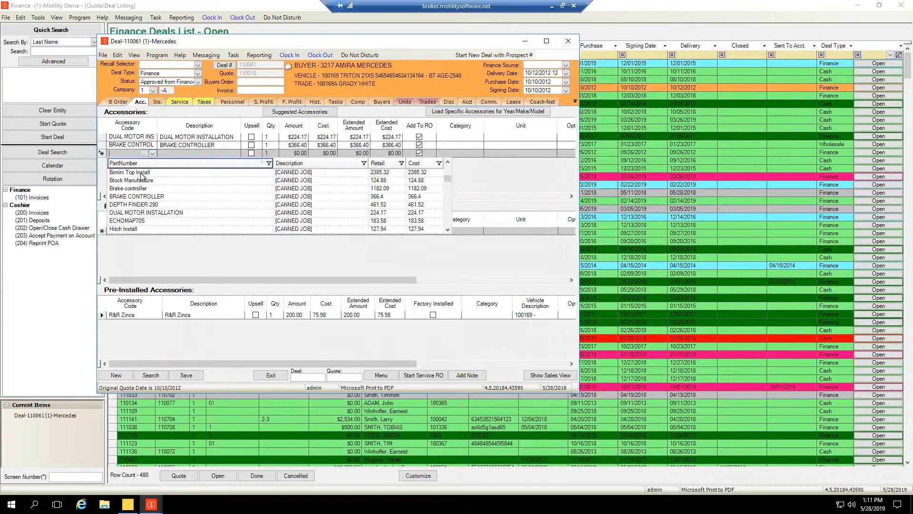
pyautogui.click(186, 189)
pyautogui.press('Tab')
pyautogui.press('Tab')
pyautogui.press('Tab')
pyautogui.press('Tab')
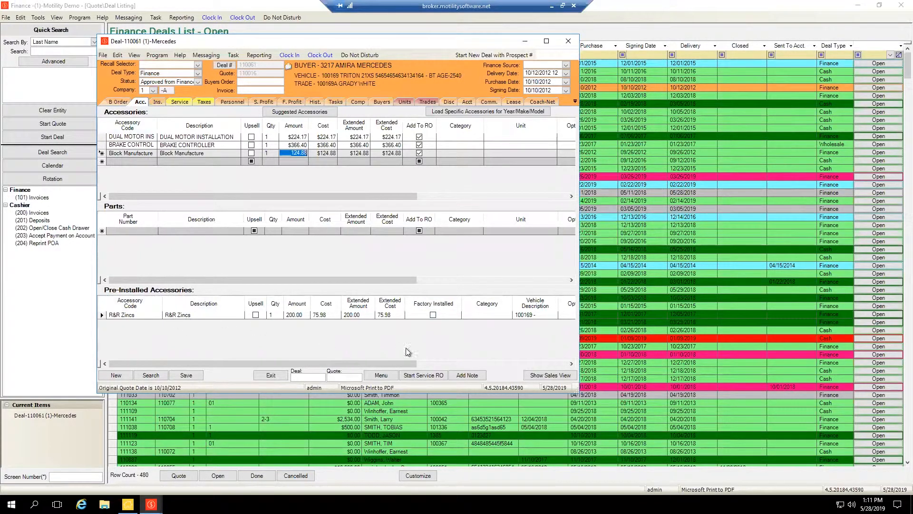
pyautogui.click(407, 376)
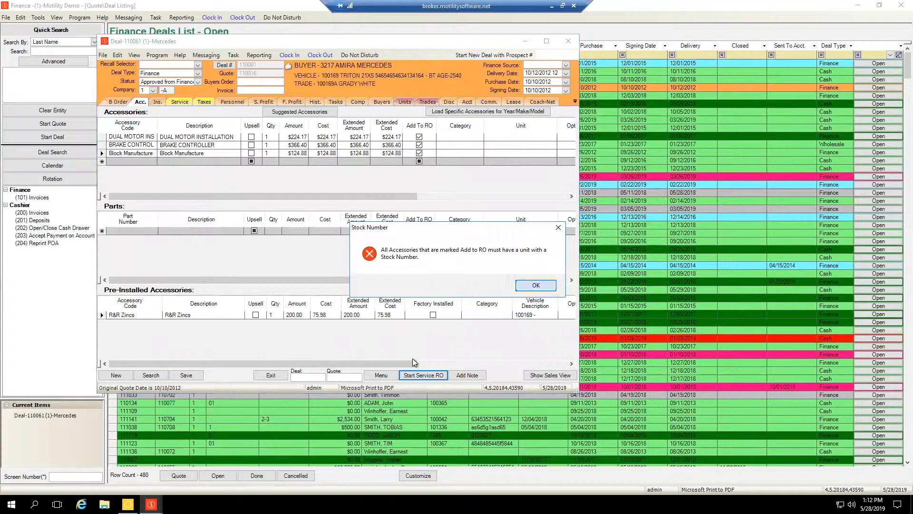
pyautogui.press('Return')
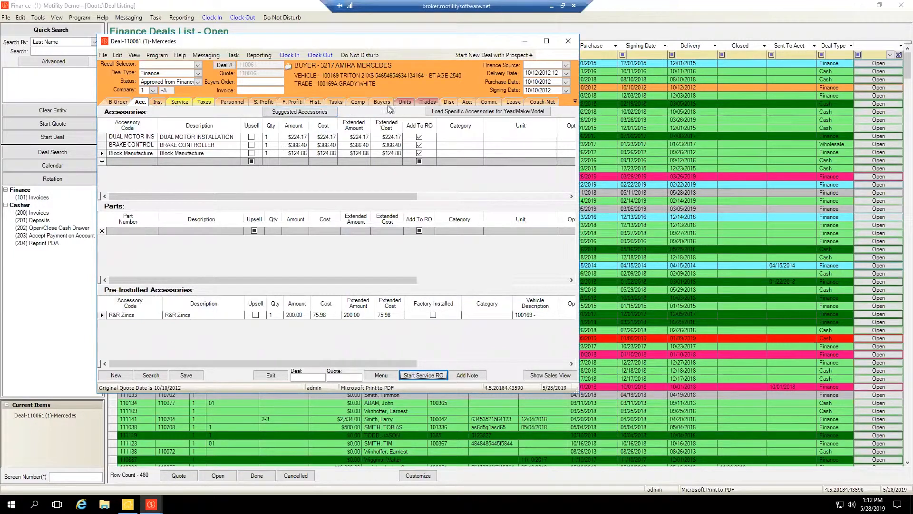
# Step: Delete the MOTOR 1 and TRAILER units from the deal, leaving only the BOAT unit
pyautogui.click(405, 101)
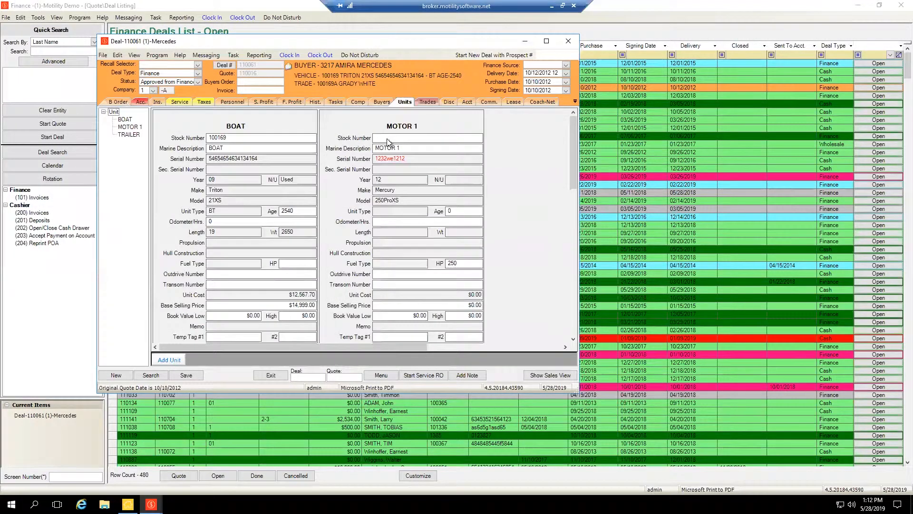
pyautogui.click(393, 118)
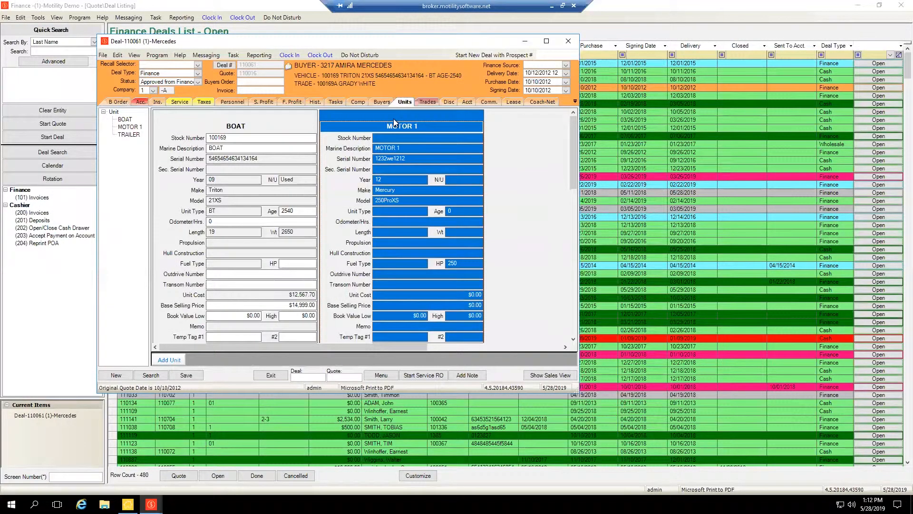
pyautogui.press('Delete')
pyautogui.press('Return')
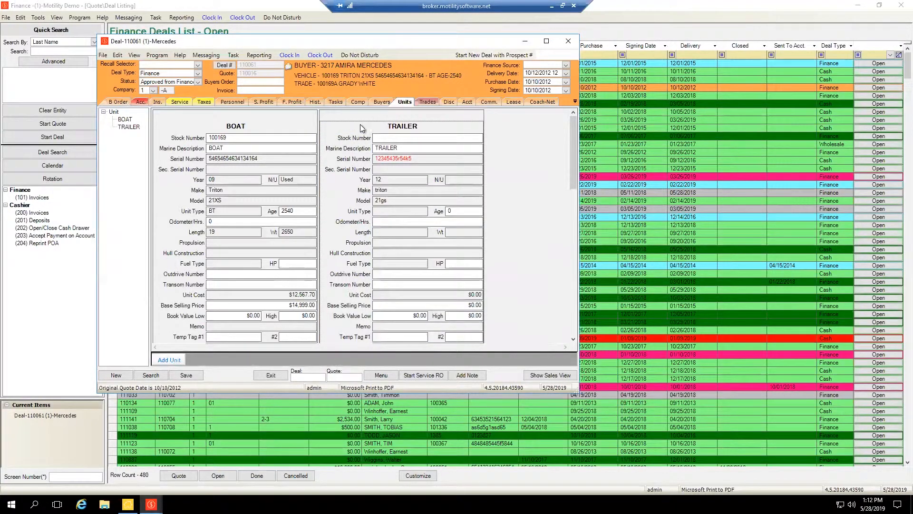
pyautogui.click(371, 116)
pyautogui.press('Delete')
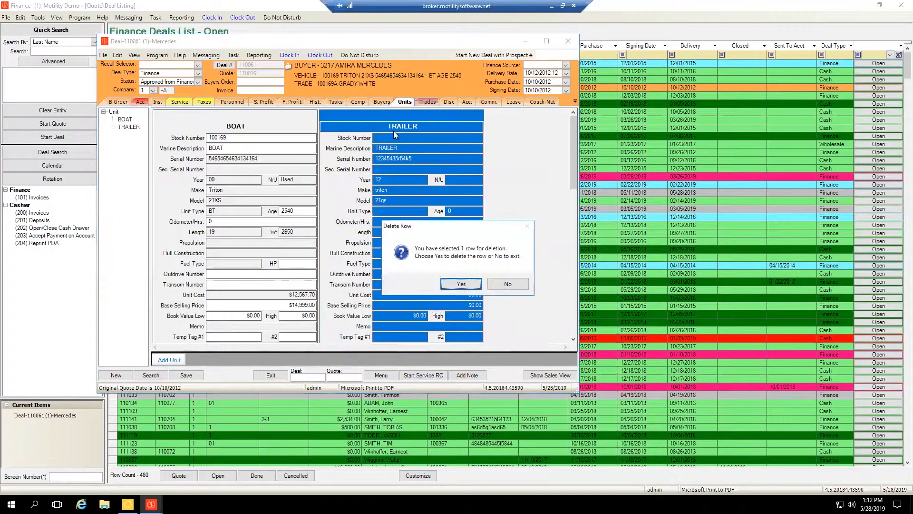
pyautogui.press('Return')
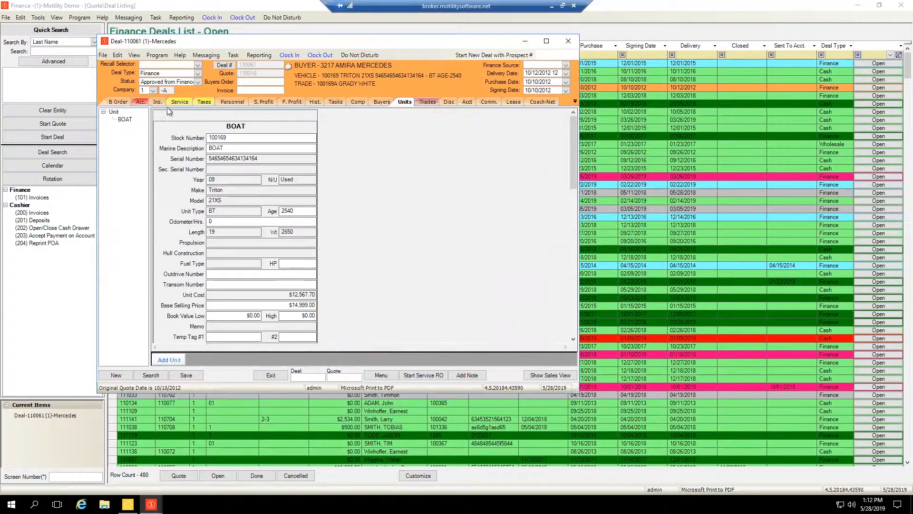
# Step: Save the deal and add its three marked accessories to the existing service RO
pyautogui.click(142, 101)
pyautogui.click(193, 376)
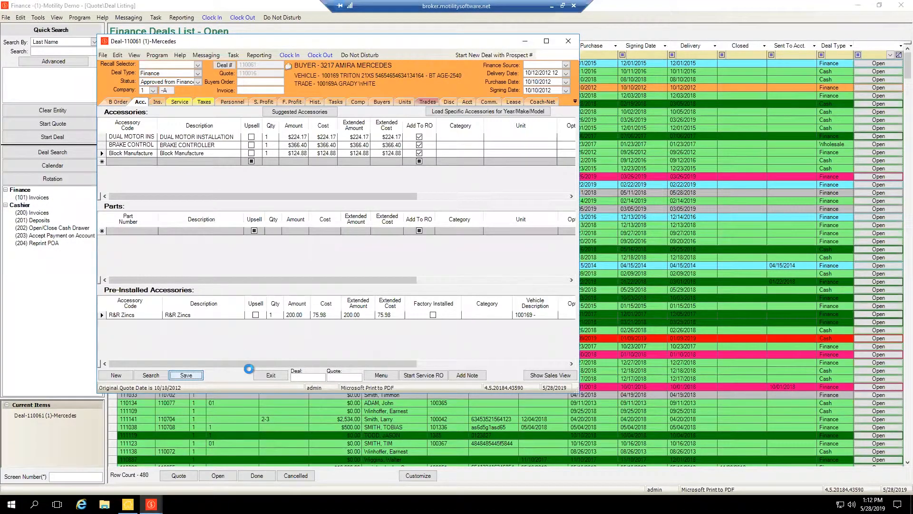
pyautogui.click(423, 375)
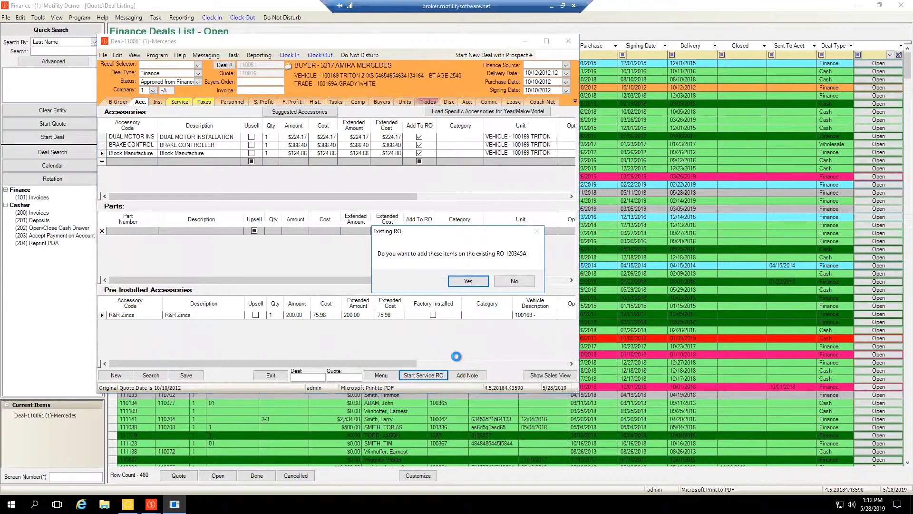
pyautogui.press('Return')
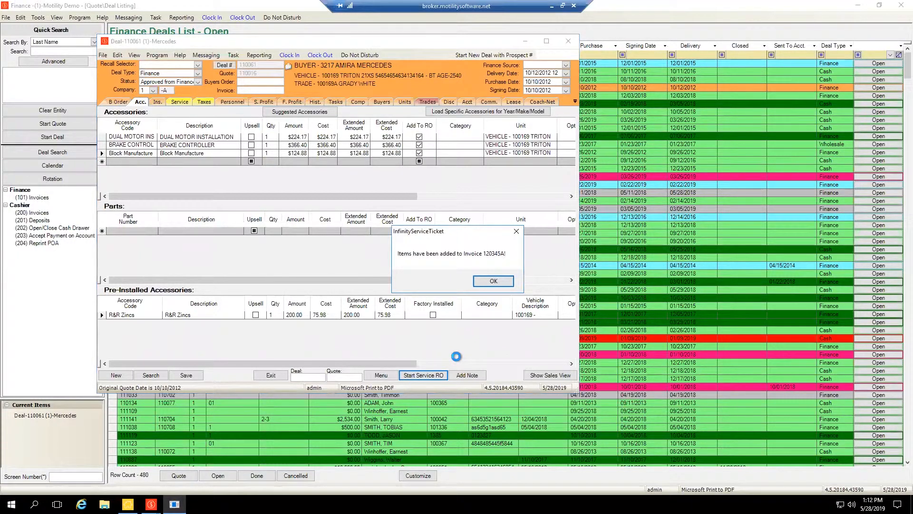
pyautogui.press('Return')
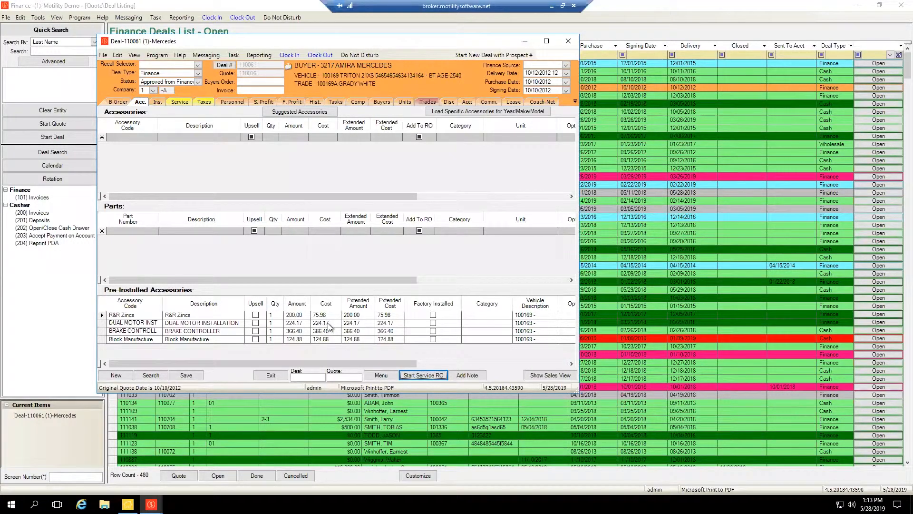
pyautogui.click(185, 376)
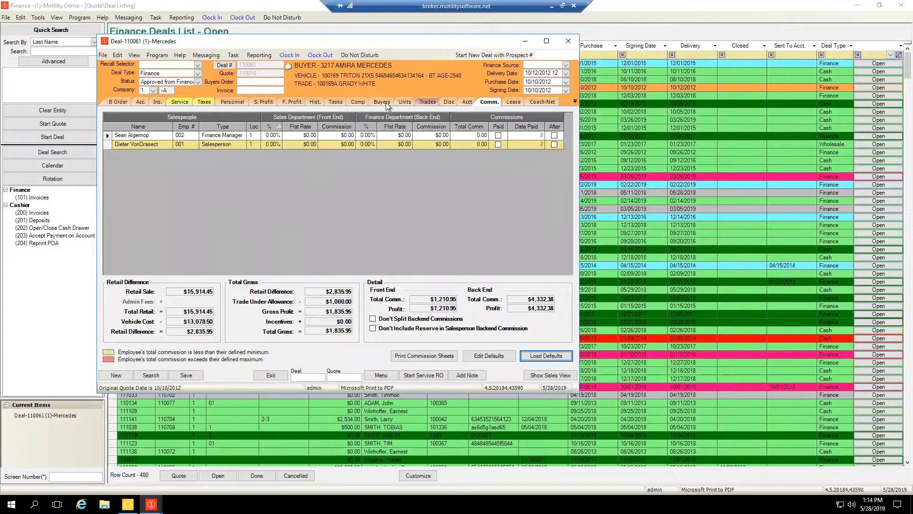
# Step: Check the manager and salesperson assigned to the deal and return to its commissions
pyautogui.click(240, 101)
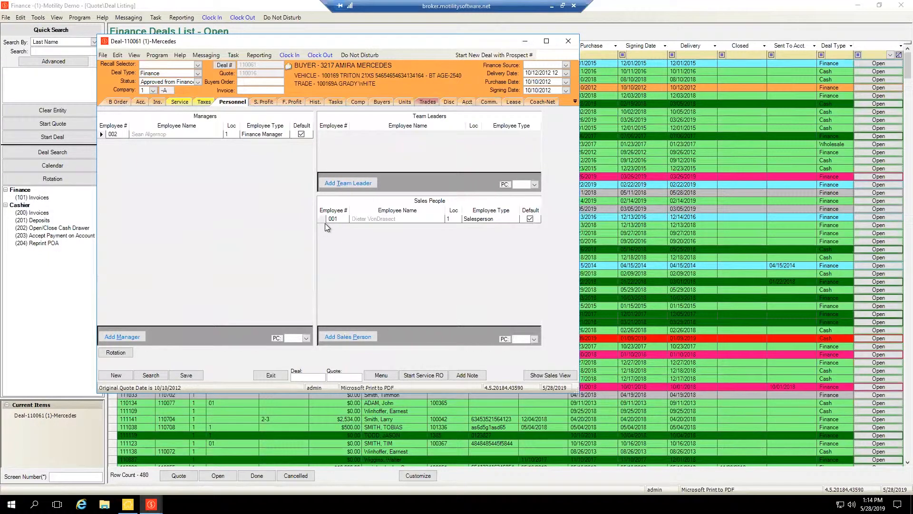
pyautogui.click(482, 101)
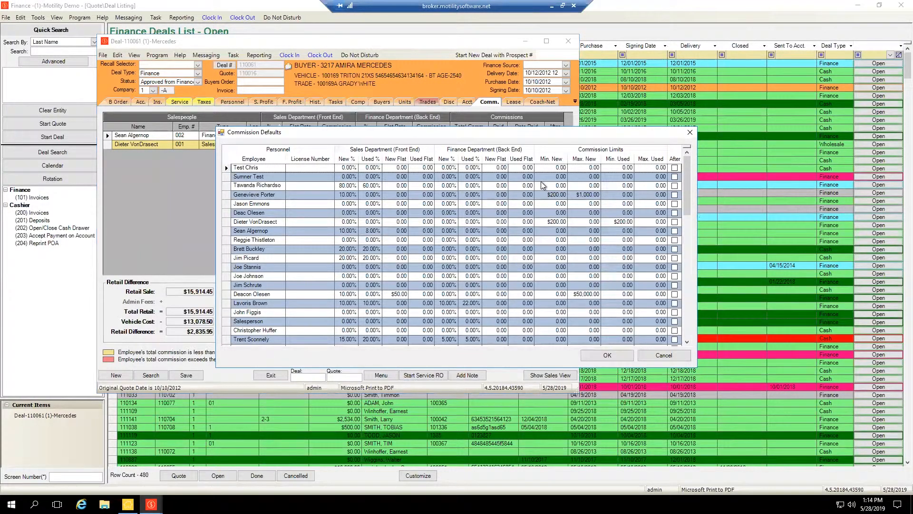
# Step: Set the deal salesperson's commission defaults to 10% new and 15% used for the front end, and 10% new and used for the back end
pyautogui.moveTo(293, 133); pyautogui.dragTo(267, 149)
pyautogui.click(200, 239)
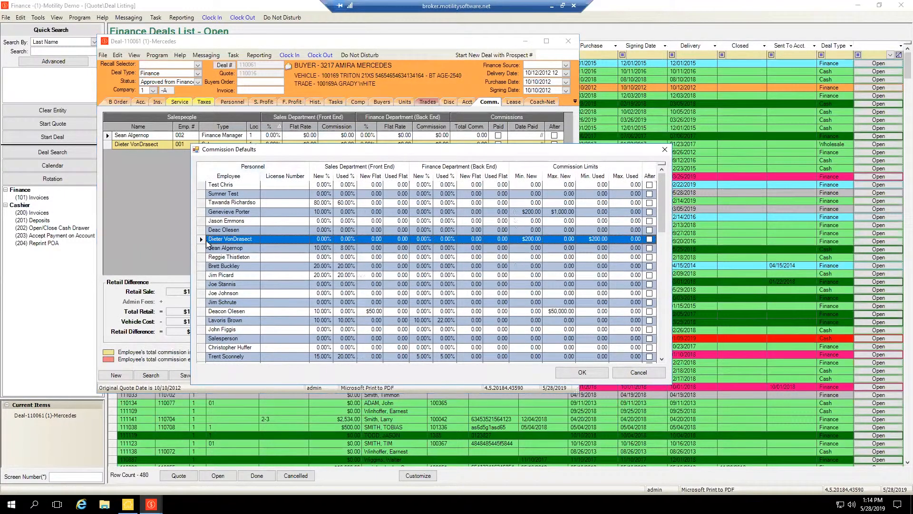
pyautogui.click(322, 239)
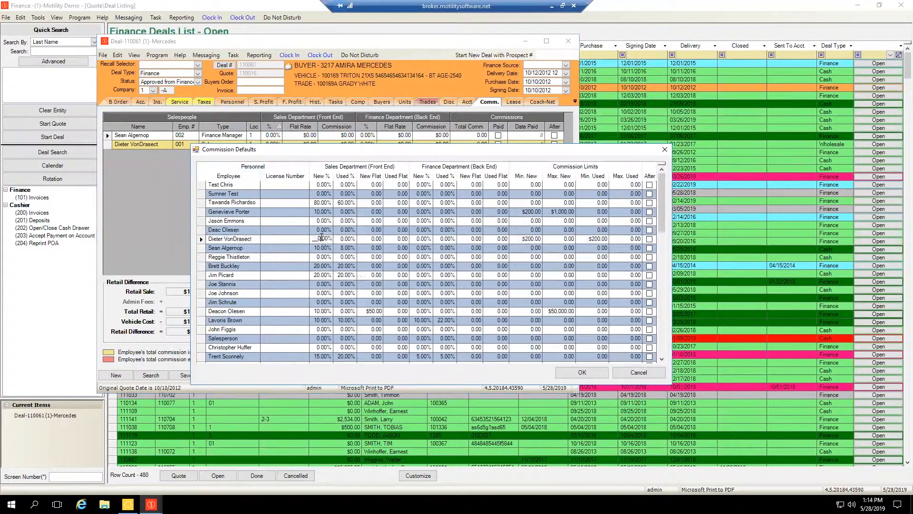
pyautogui.write('10')
pyautogui.press('Tab')
pyautogui.write('15')
pyautogui.press('Tab')
pyautogui.press('Tab')
pyautogui.press('Tab')
pyautogui.press('Tab')
pyautogui.press('Tab')
pyautogui.hotkey('shift', 'Tab')
pyautogui.write('10')
pyautogui.press('Tab')
pyautogui.write('10')
pyautogui.press('Tab')
# Step: Set the finance manager's default back-end New % and Used % to 10 and accept the commission defaults
pyautogui.click(200, 247)
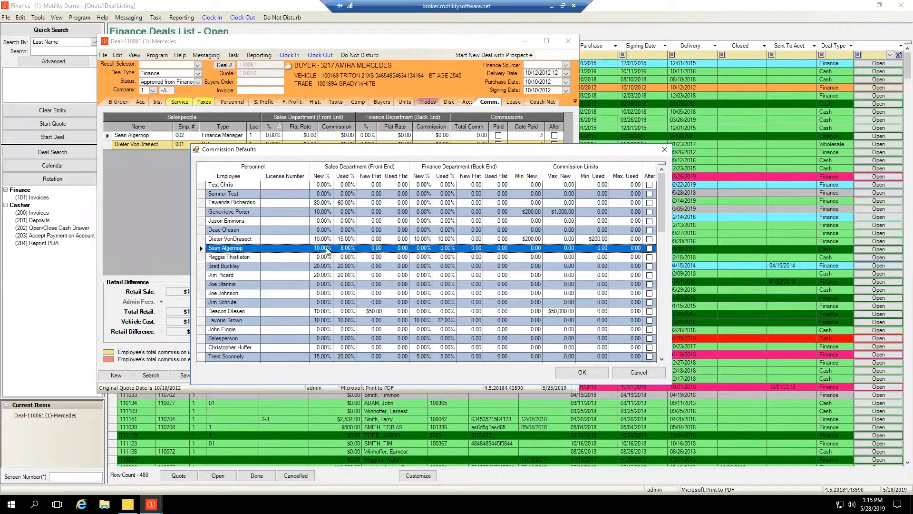
pyautogui.press('Tab')
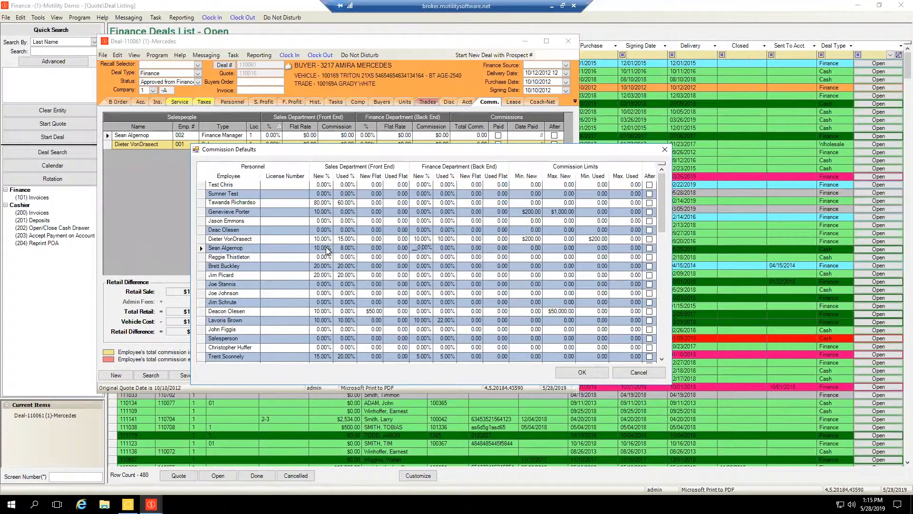
pyautogui.write('10')
pyautogui.press('Tab')
pyautogui.write('10')
pyautogui.press('Tab')
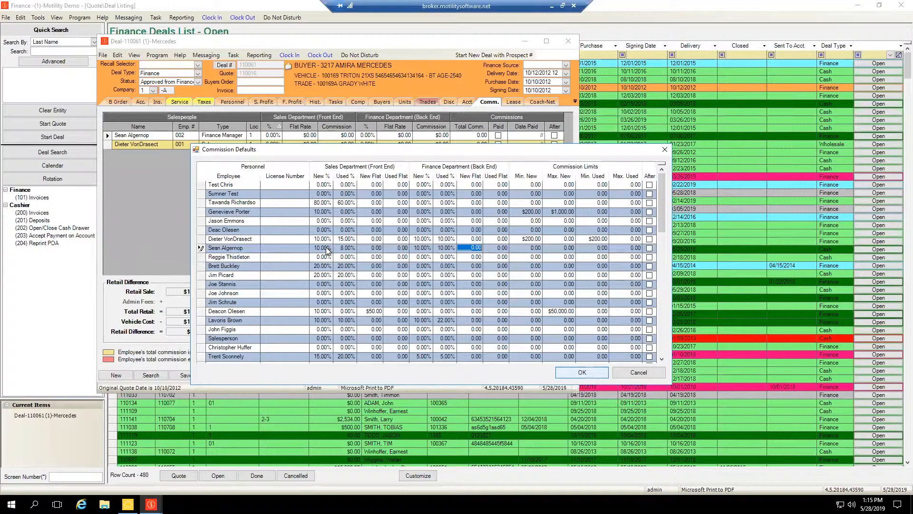
pyautogui.press('Return')
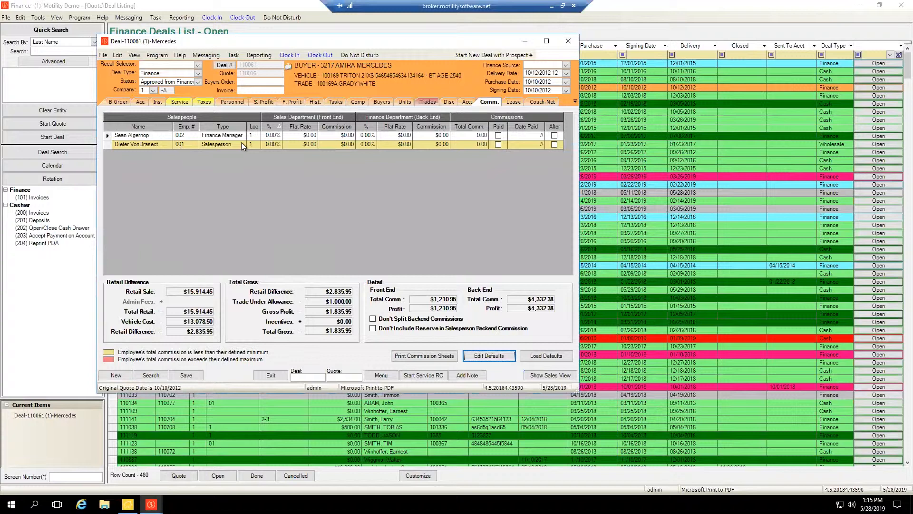
# Step: Load the commission defaults into the deal and save it
pyautogui.press('Tab')
pyautogui.press('Return')
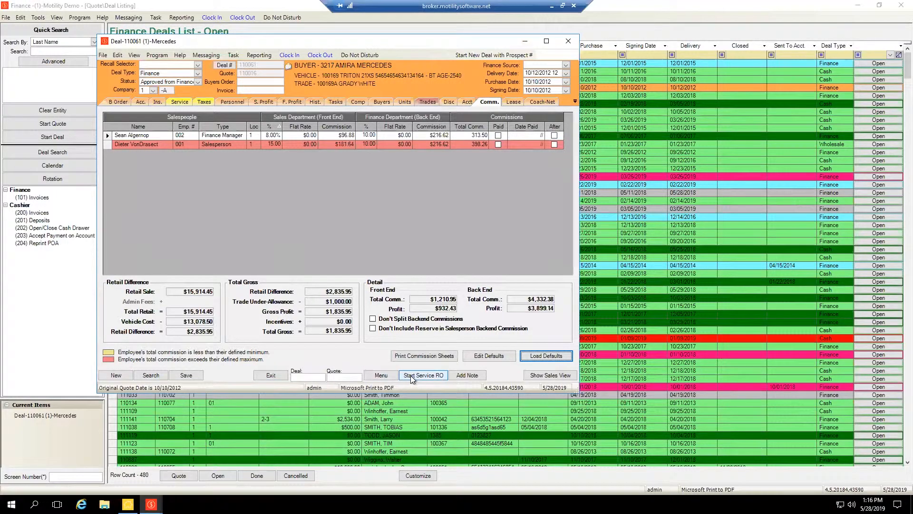
pyautogui.click(186, 375)
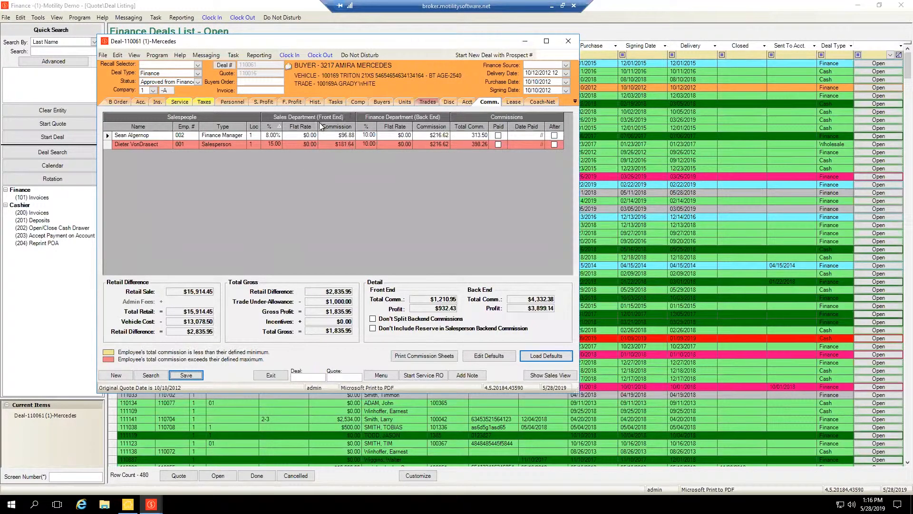
# Step: Set the salesperson's default front-end New % to 15 and both back-end New % and Used % to 15
pyautogui.click(509, 357)
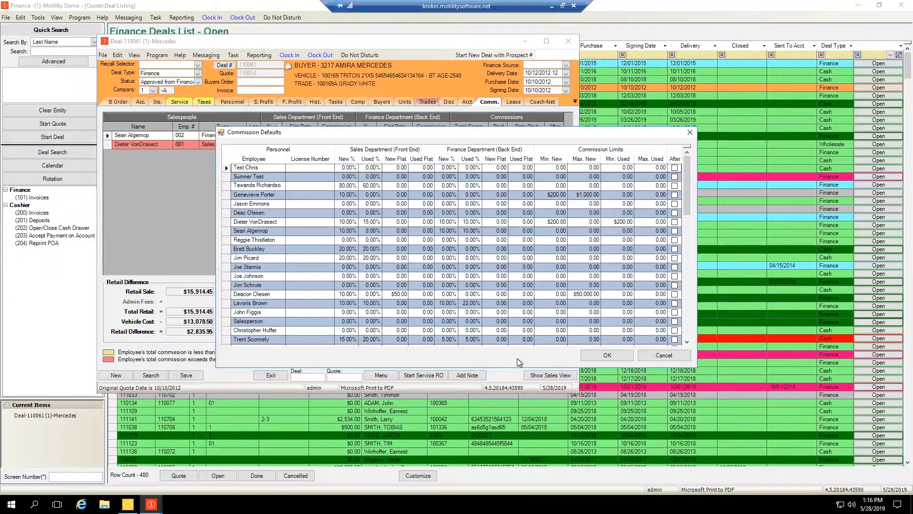
pyautogui.click(325, 223)
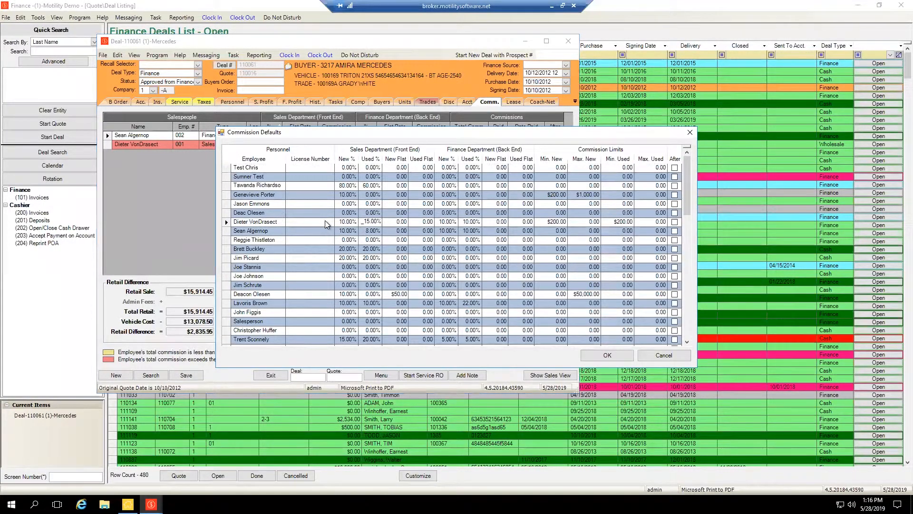
pyautogui.hotkey('shift', 'Tab')
pyautogui.write('15')
pyautogui.press('Tab')
pyautogui.press('Tab')
pyautogui.press('Tab')
pyautogui.press('Tab')
pyautogui.write('15')
pyautogui.press('Tab')
pyautogui.write('15')
pyautogui.press('Tab')
pyautogui.press('Return')
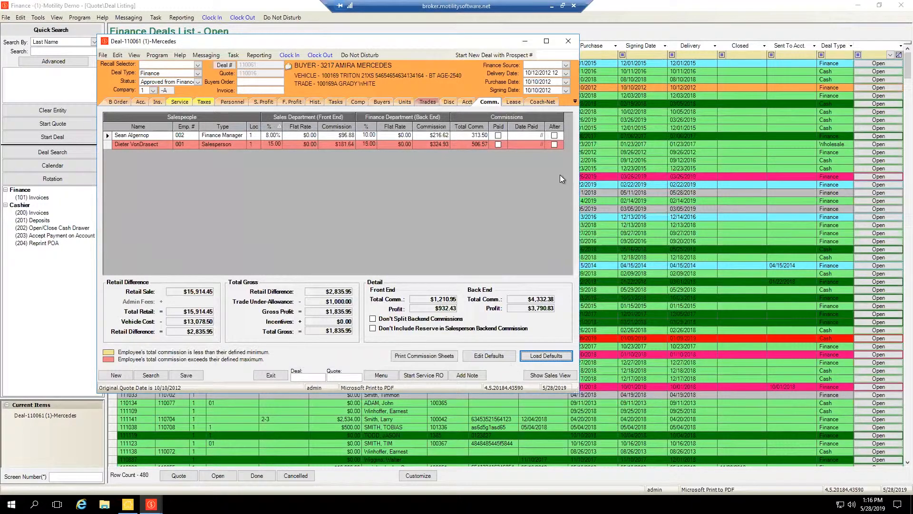
# Step: Save the deal with the reloaded commissions and review its taxes and accessories
pyautogui.click(186, 375)
pyautogui.click(190, 375)
pyautogui.click(203, 102)
pyautogui.click(141, 101)
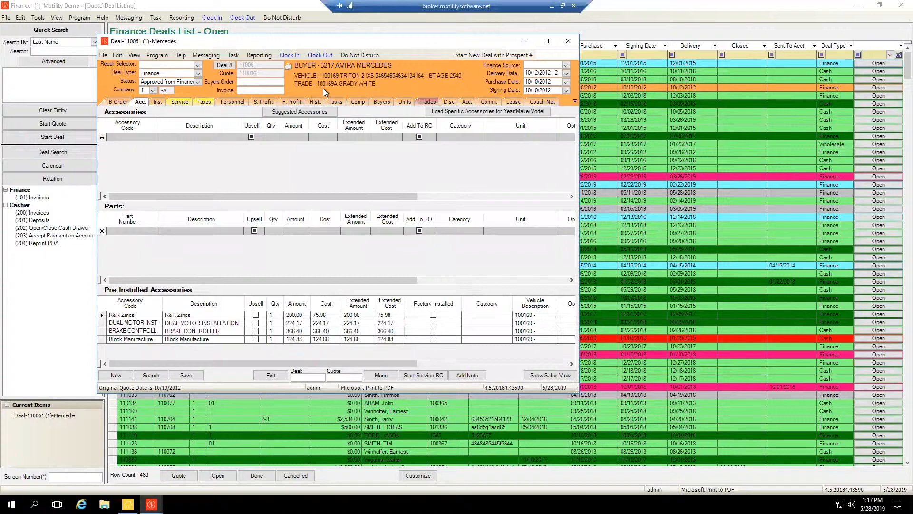
pyautogui.click(186, 375)
# Step: Open Unit Inventory, look up stock number 100169 and bring up the unit's accessories
pyautogui.click(128, 504)
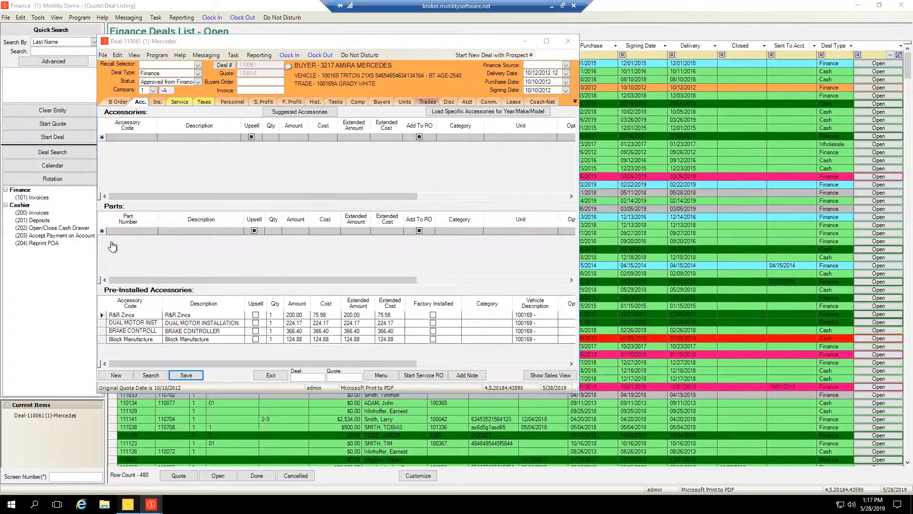
pyautogui.click(53, 184)
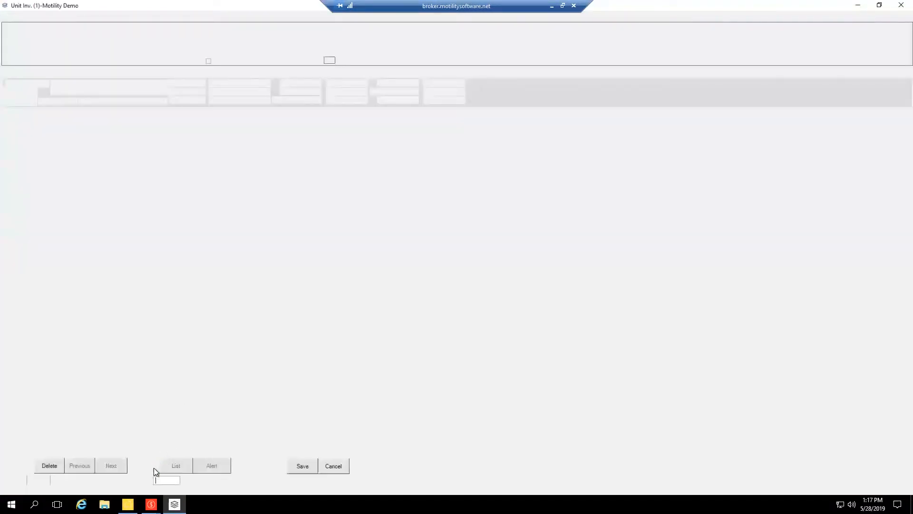
pyautogui.write('01010')
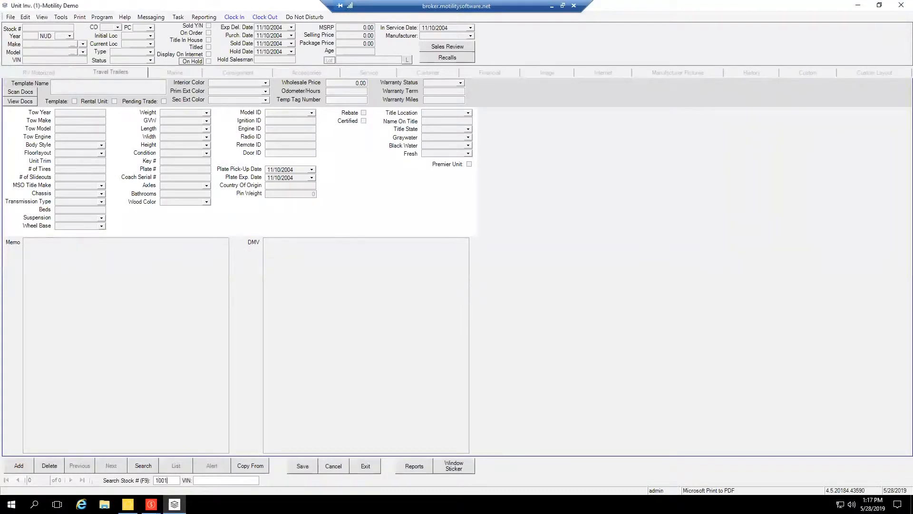
pyautogui.press('Return')
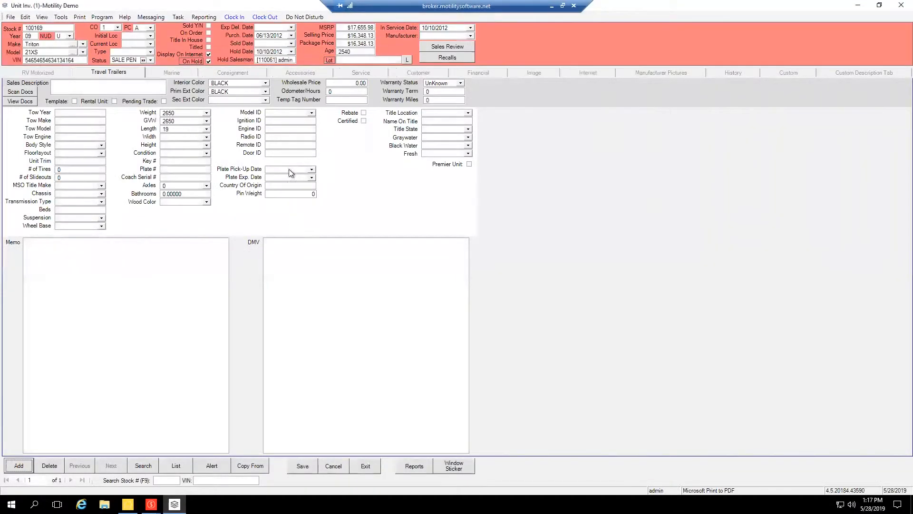
pyautogui.click(300, 71)
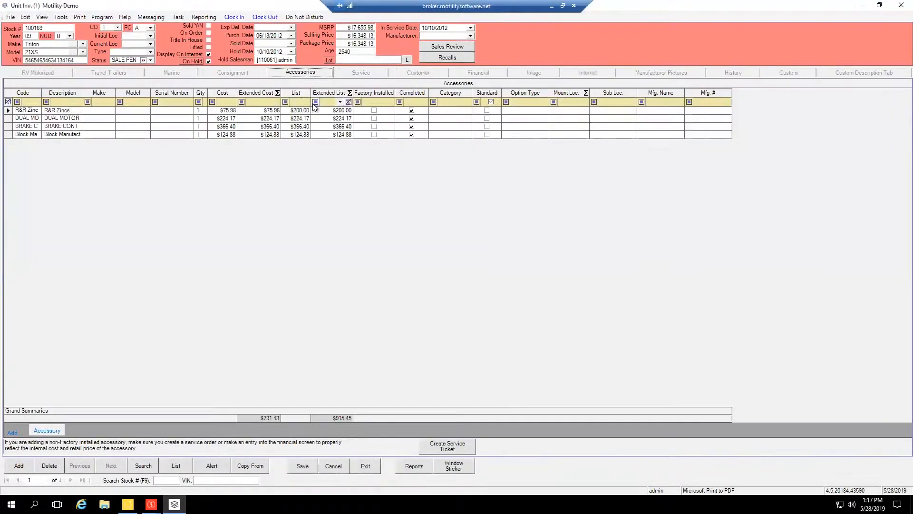
# Step: Delete the R&R Zincs accessory from the unit and save the inventory record
pyautogui.click(11, 111)
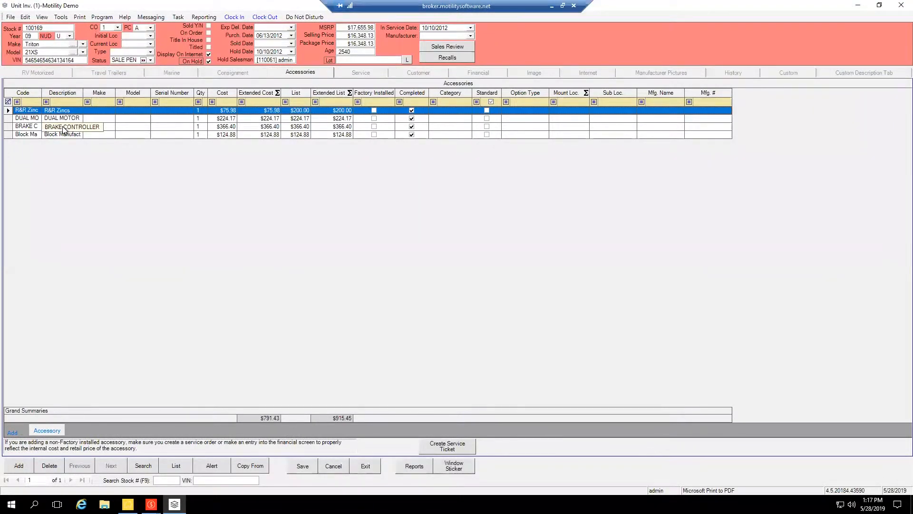
pyautogui.press('Delete')
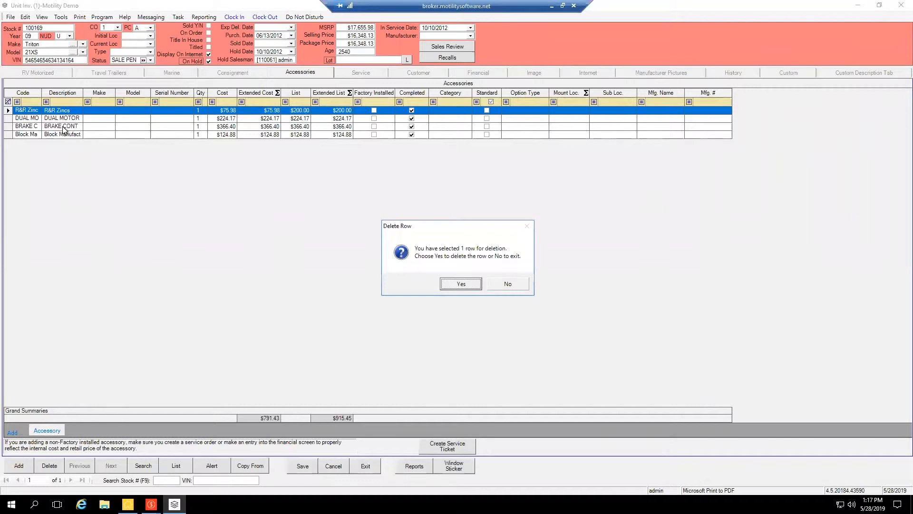
pyautogui.press('Return')
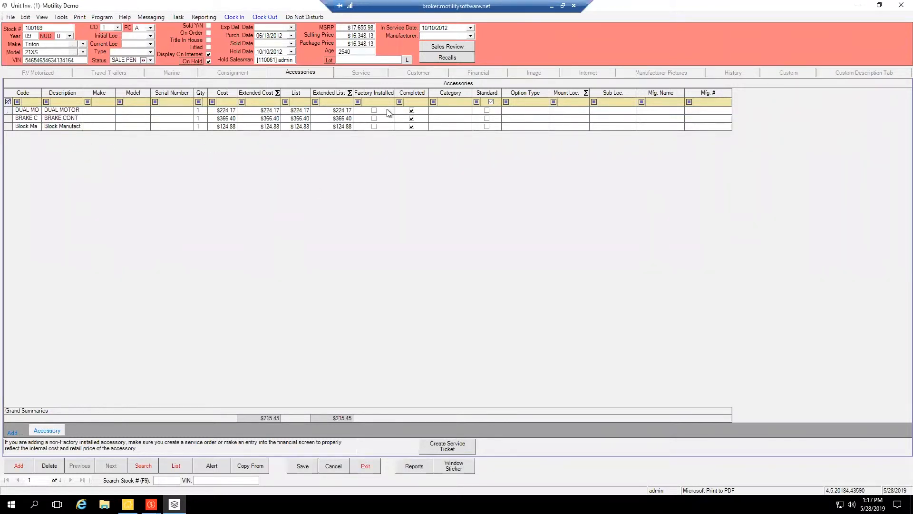
pyautogui.click(30, 110)
pyautogui.click(303, 466)
# Step: Return to the open finance deal and review the service history of unit 100169 and trade 100169A
pyautogui.moveTo(151, 504)
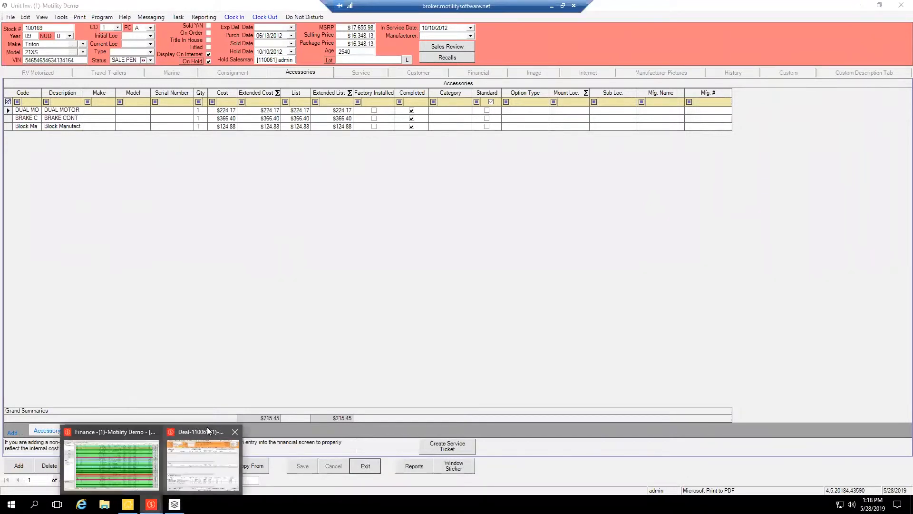
pyautogui.click(198, 444)
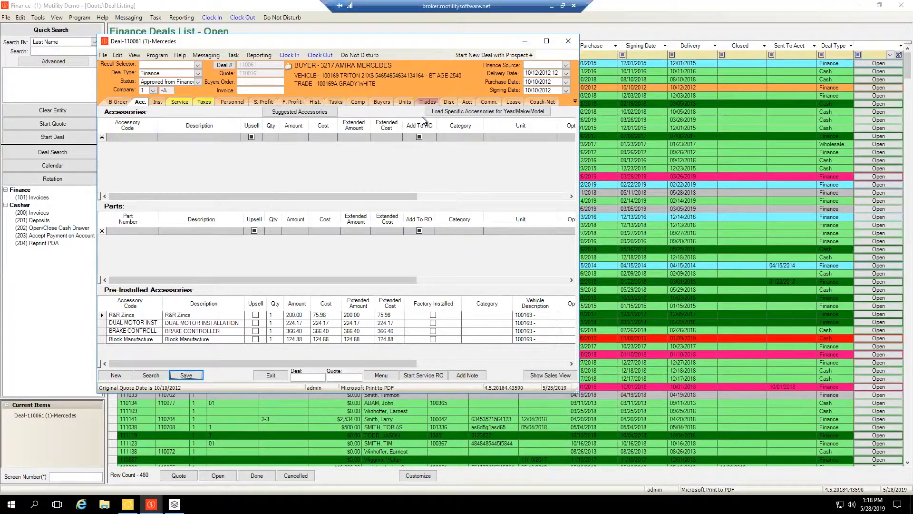
pyautogui.click(176, 101)
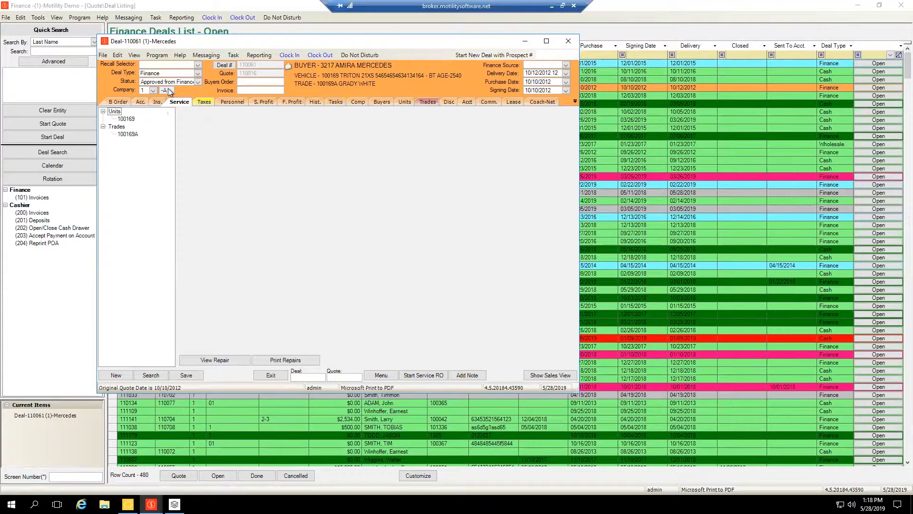
pyautogui.click(126, 119)
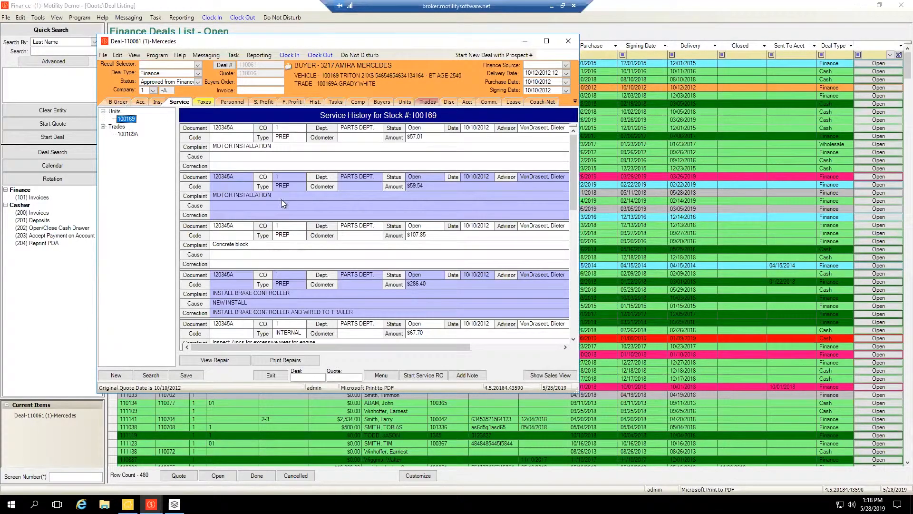
pyautogui.scroll(-2, 324, 172)
pyautogui.scroll(2, 324, 171)
pyautogui.click(128, 134)
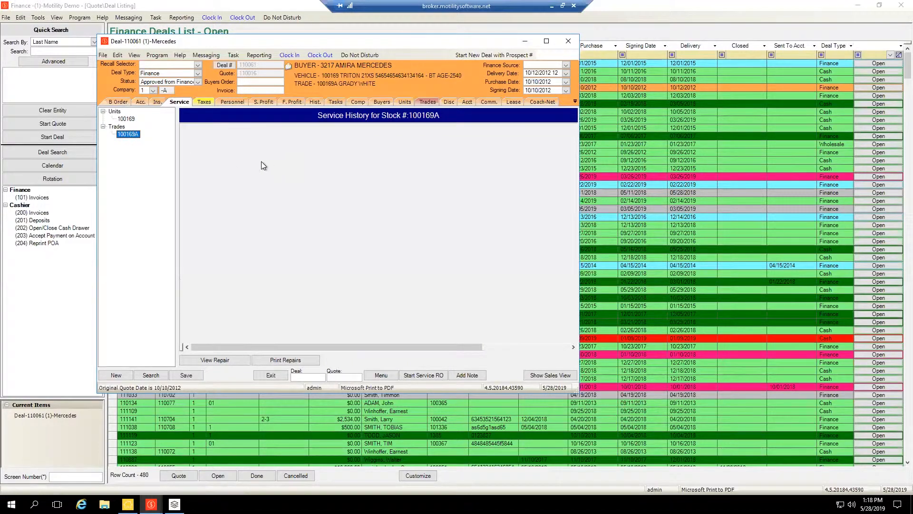
pyautogui.click(127, 119)
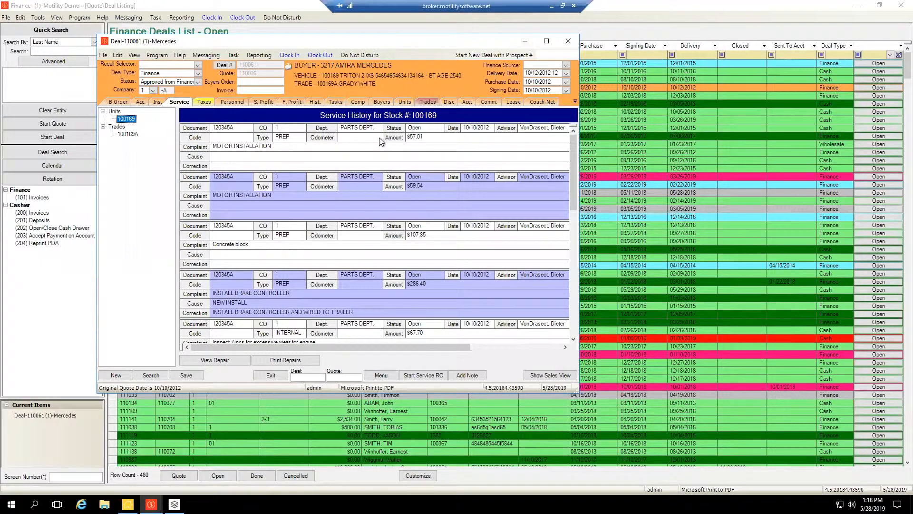
# Step: Check the deal's pre-installed accessories against its service section, ending on the accessories
pyautogui.click(141, 102)
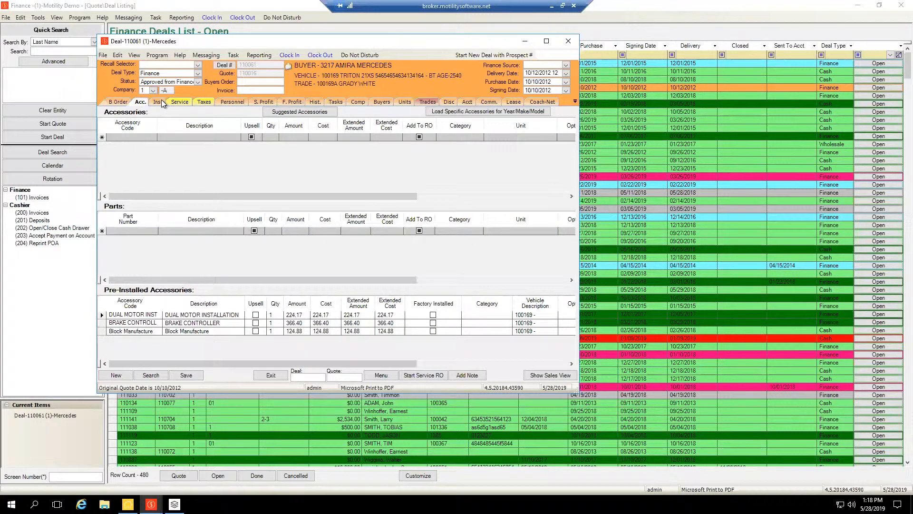
pyautogui.click(161, 103)
pyautogui.click(186, 103)
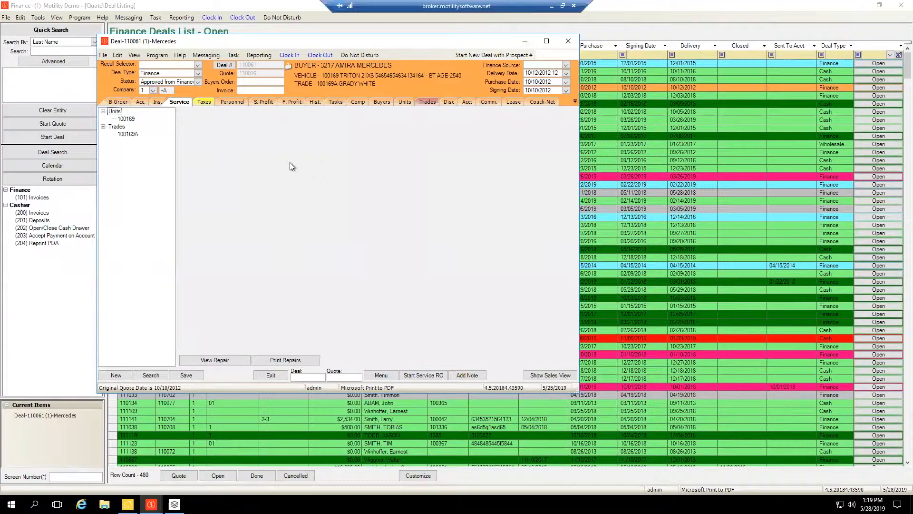
pyautogui.click(139, 102)
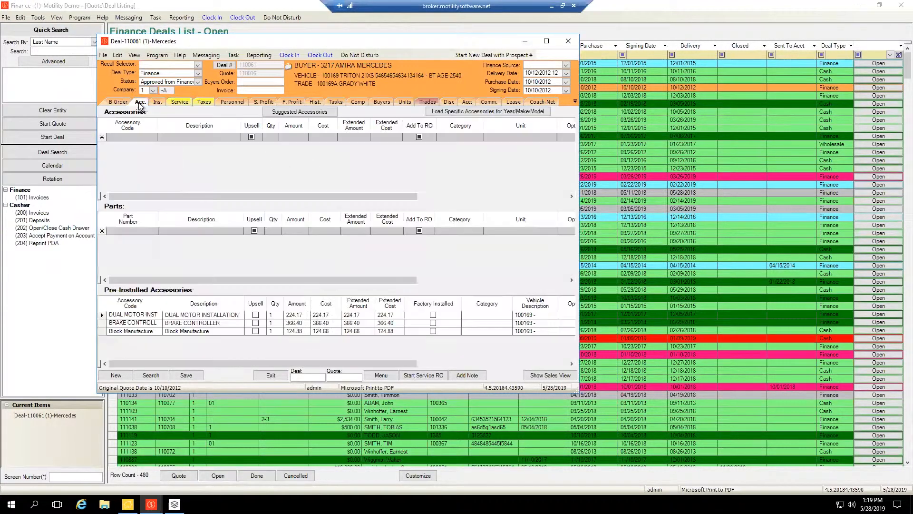